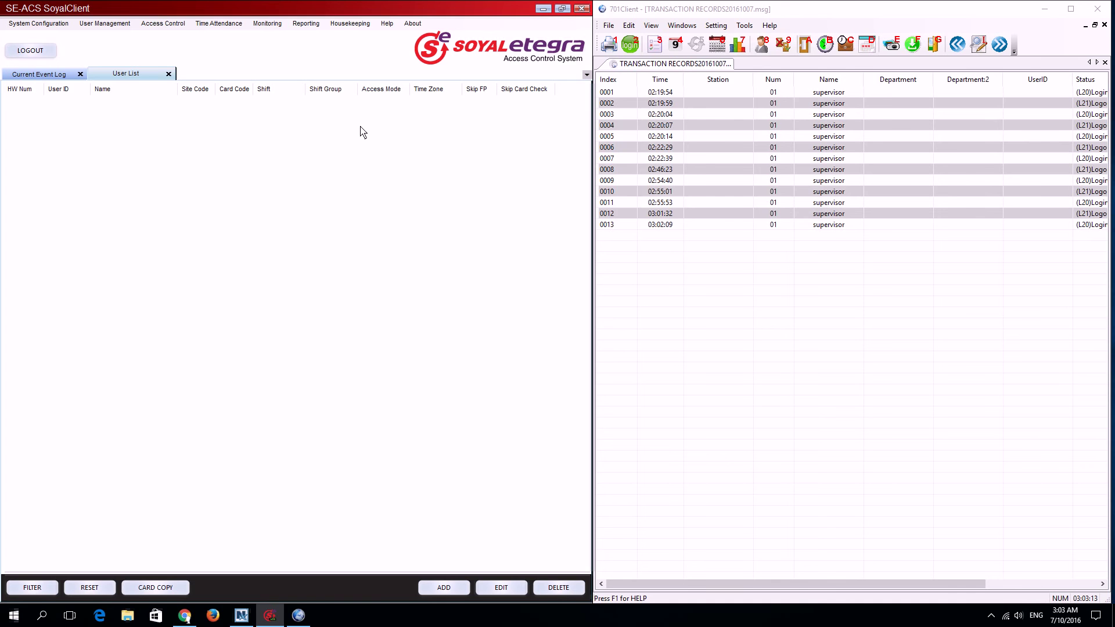
Open Housekeeping > Import User Profile From 701 Server and drag the dialog left to reveal 701Client.
click(350, 25)
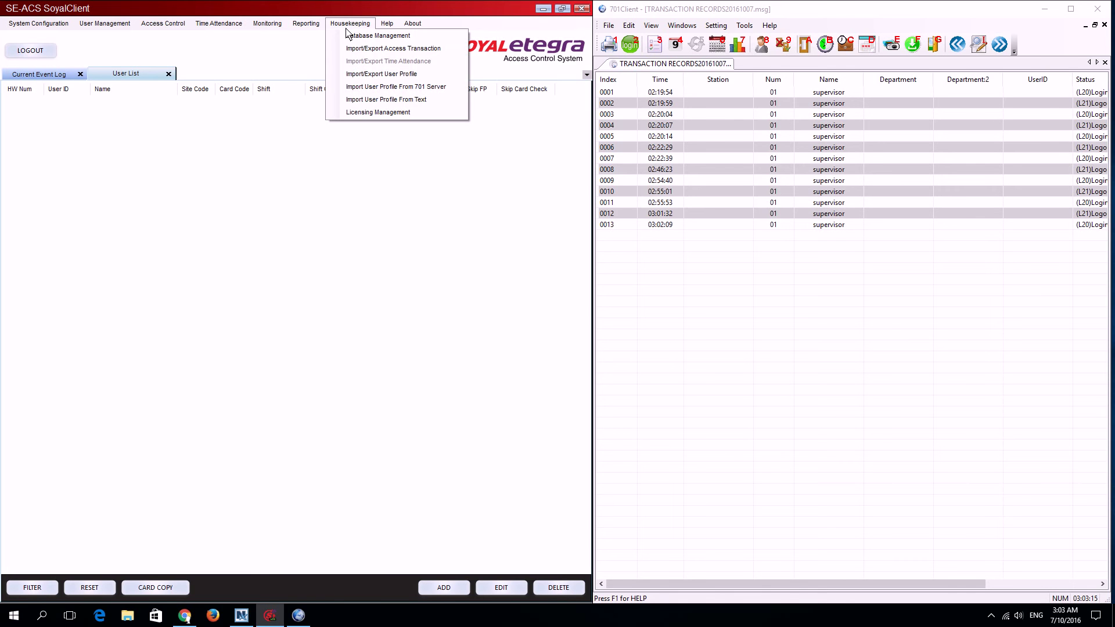
click(369, 87)
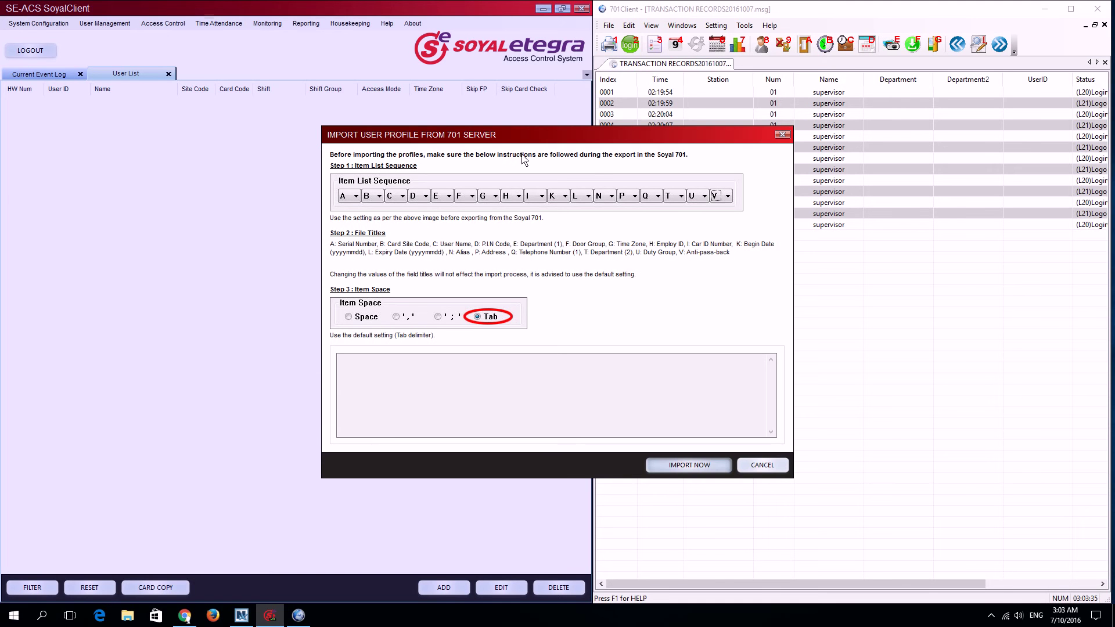
drag(536, 139, 311, 146)
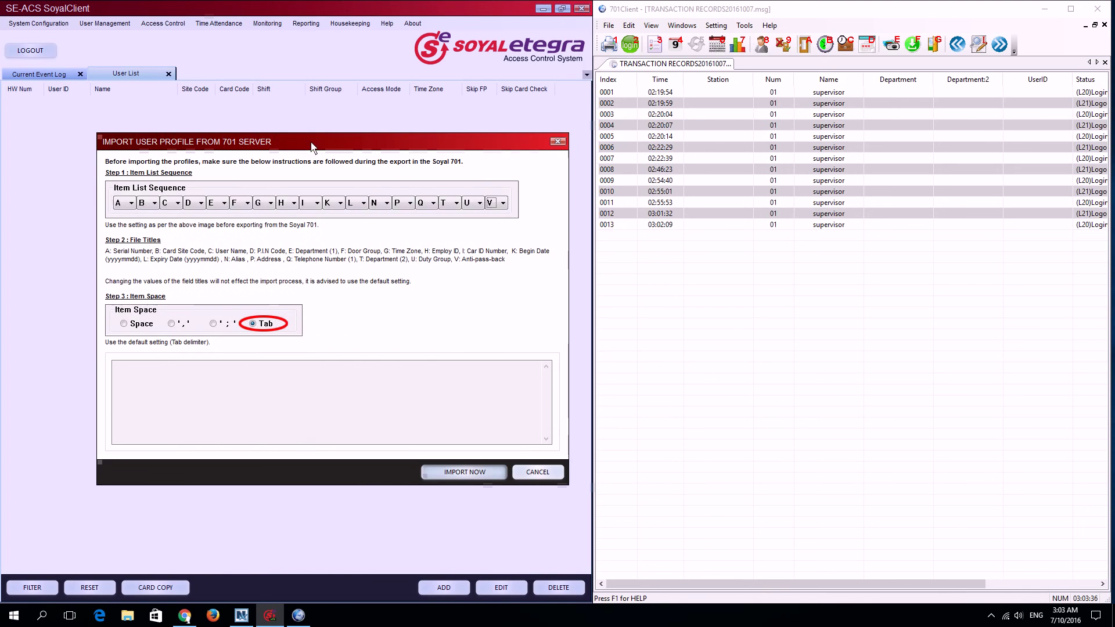
In 701Client's card text format settings, keep the Tab delimiter and set the export range 1 to 100.
click(779, 276)
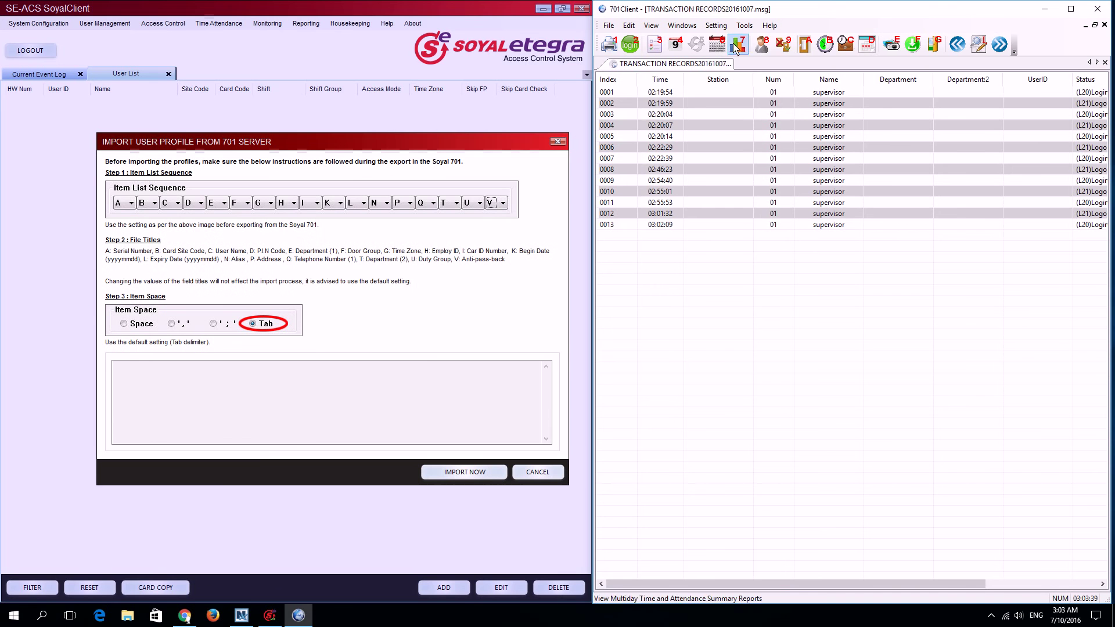
click(746, 26)
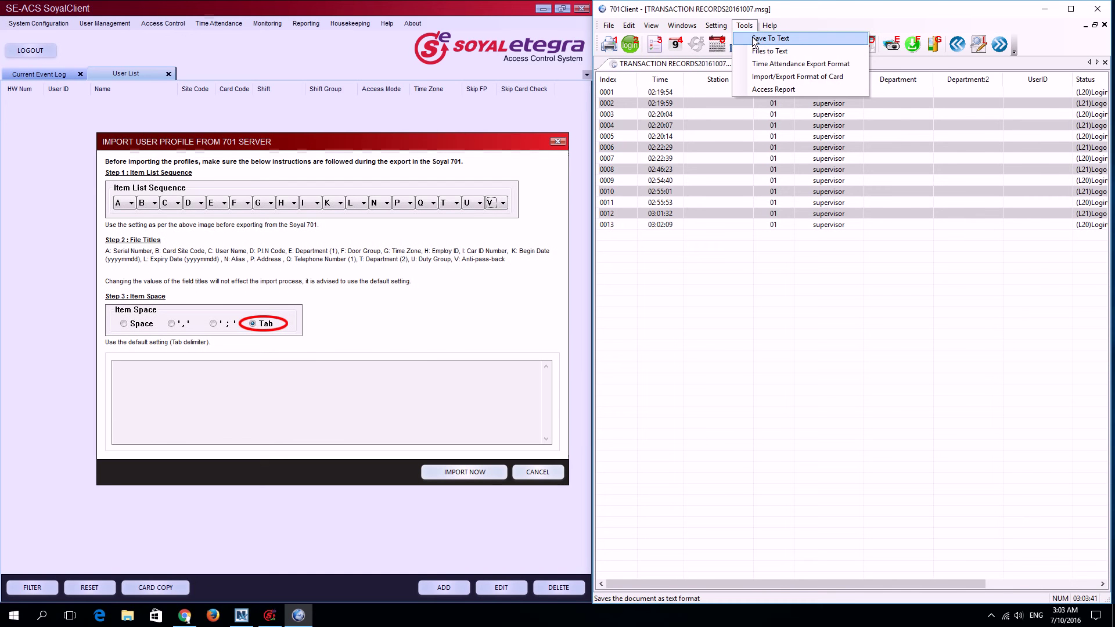
click(785, 80)
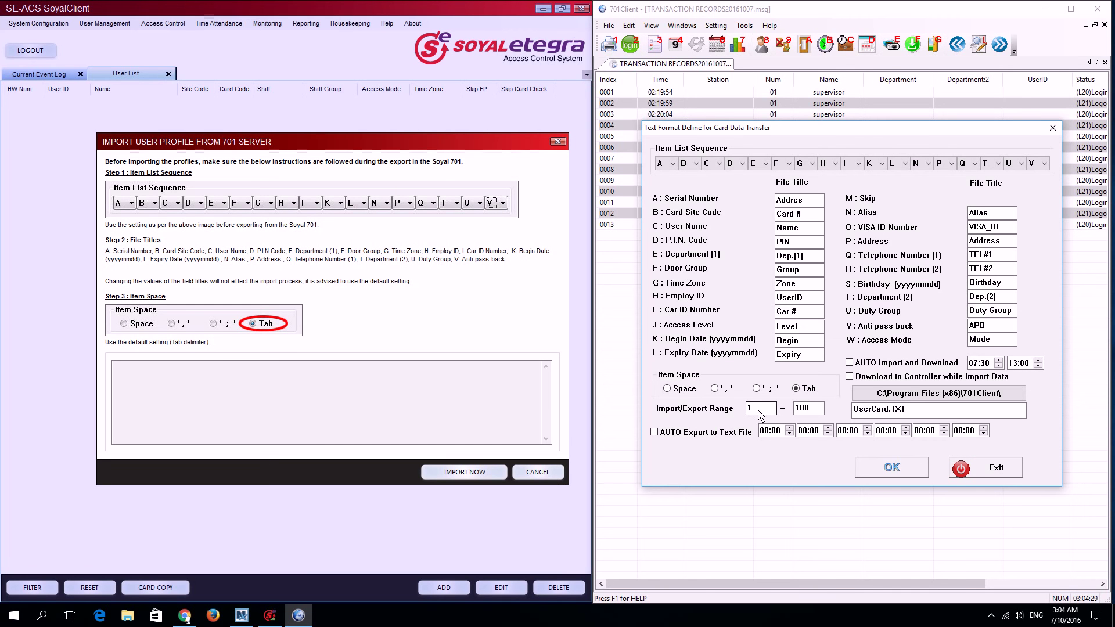
click(755, 409)
click(815, 411)
click(892, 468)
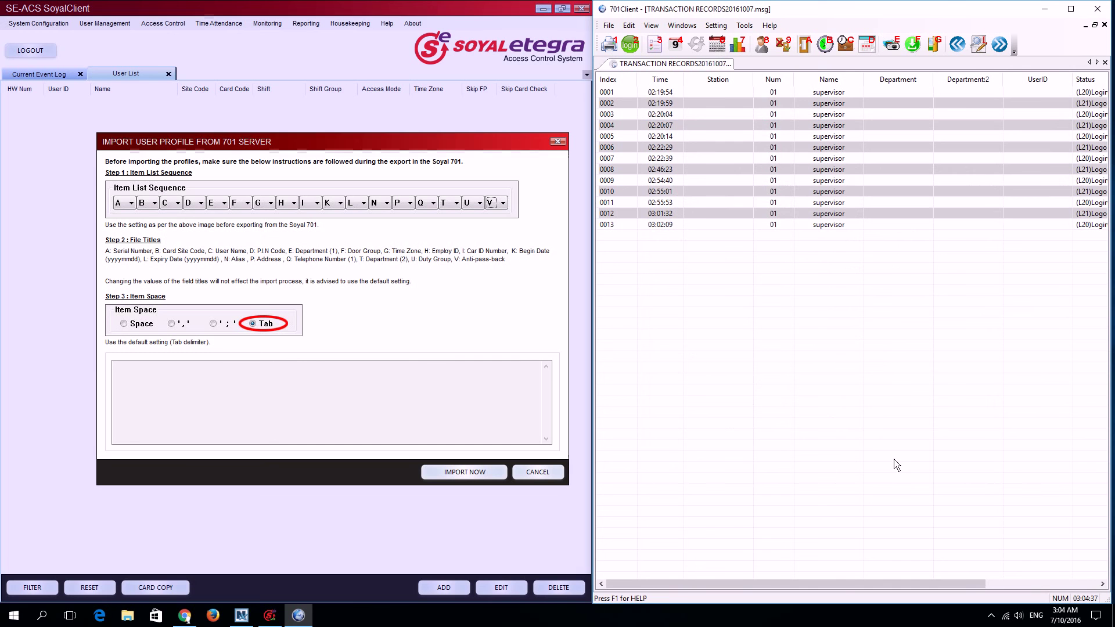
Open the 701Client User Card Edit window and show its Tools Box options.
click(762, 53)
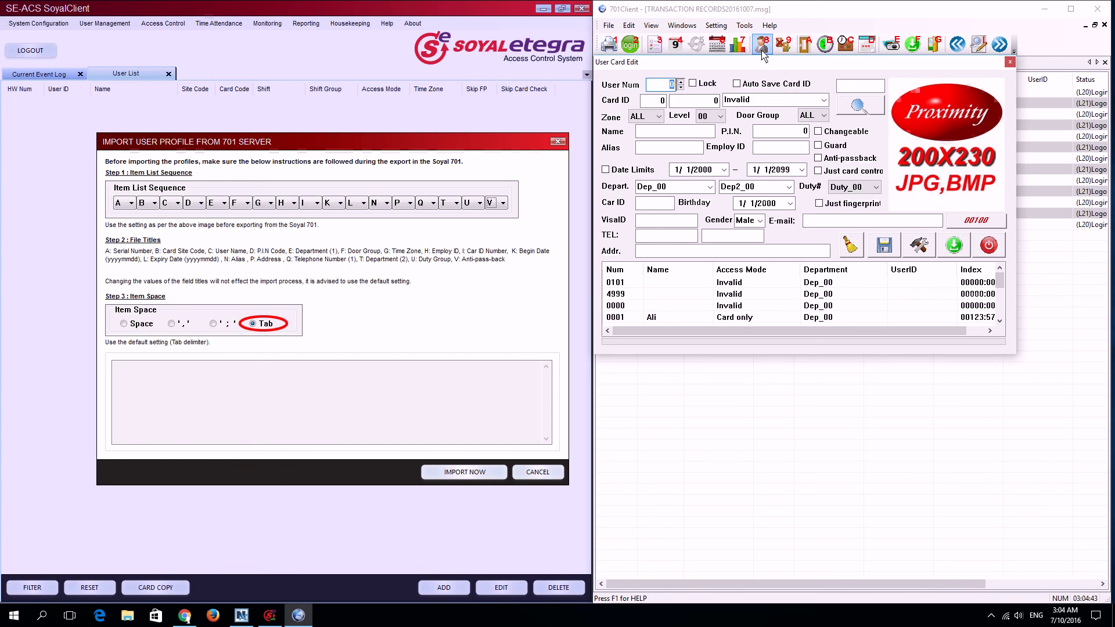
click(920, 246)
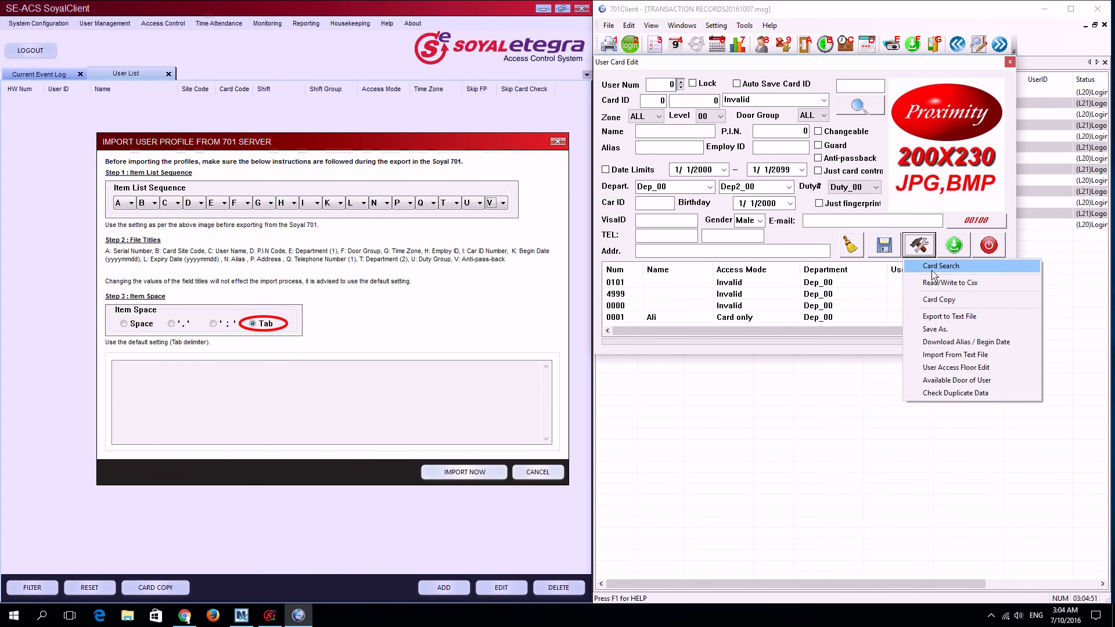
Export the user cards to a text file on Data (D:), declining to overwrite UserCard.txt.
click(953, 318)
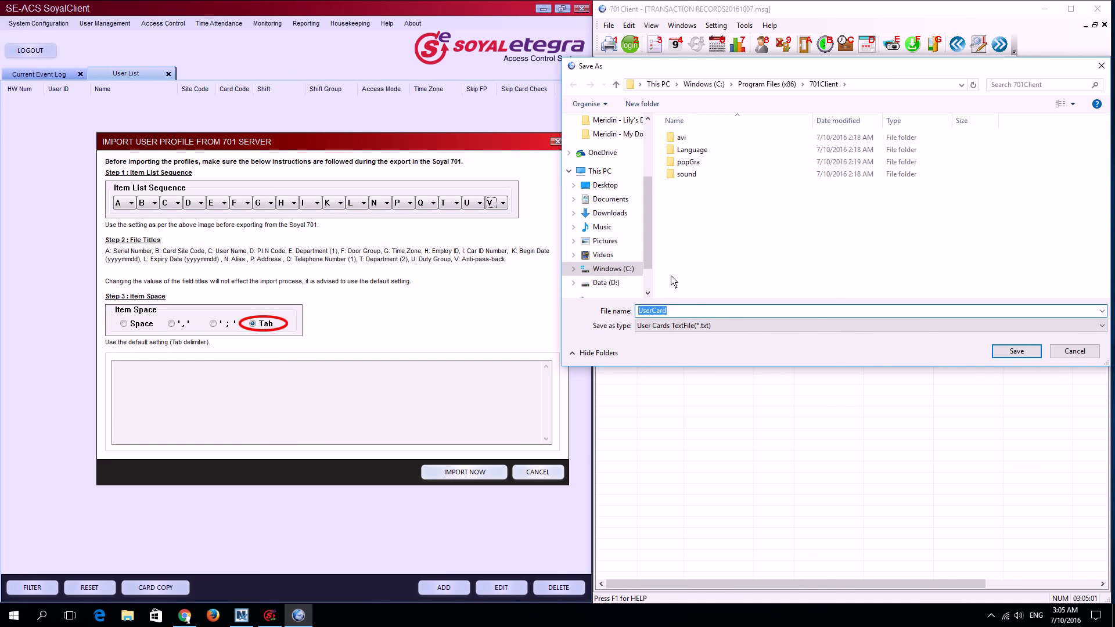
click(613, 284)
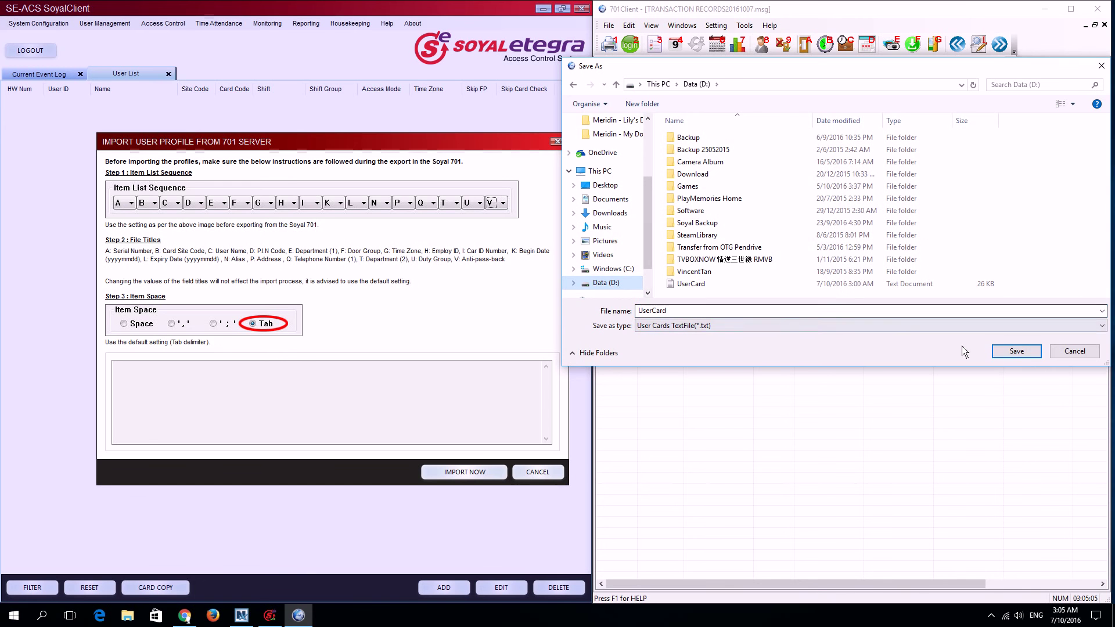
click(1013, 352)
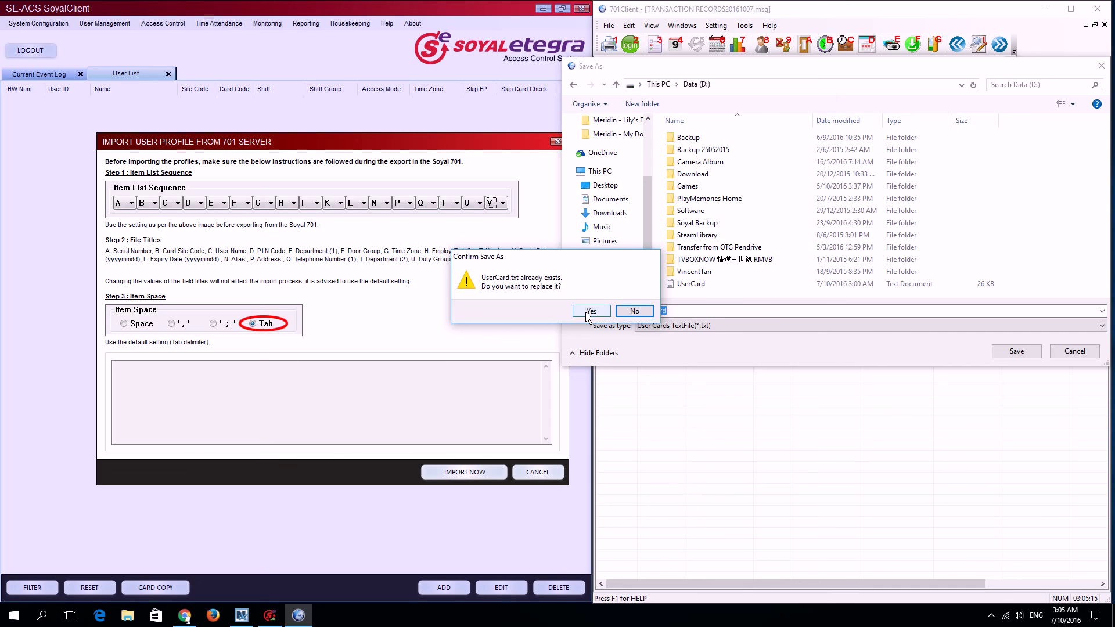
click(633, 311)
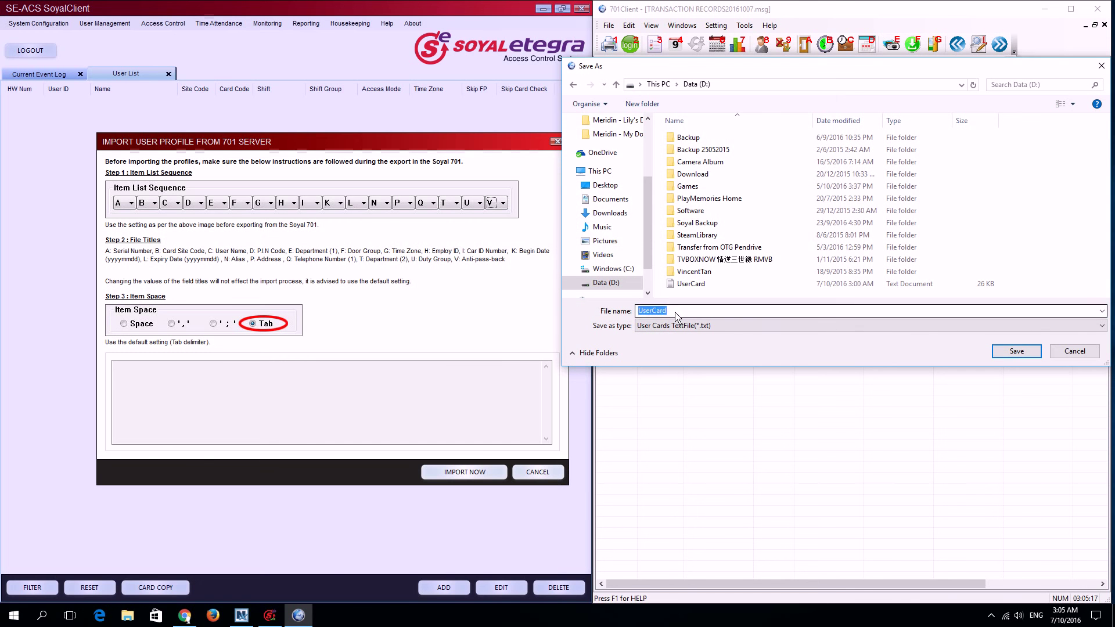
Name the export file 'User For Soyal' and save it.
click(691, 312)
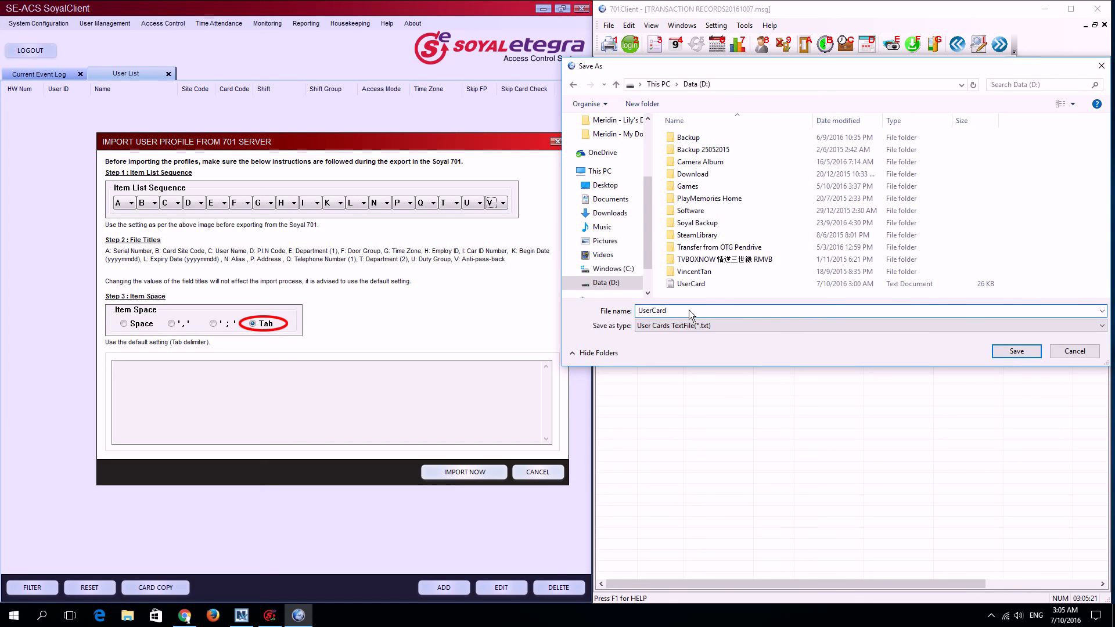
double_click(691, 314)
text(Soyal)
key(ctrl+a)
text(User For Soyal)
click(1013, 352)
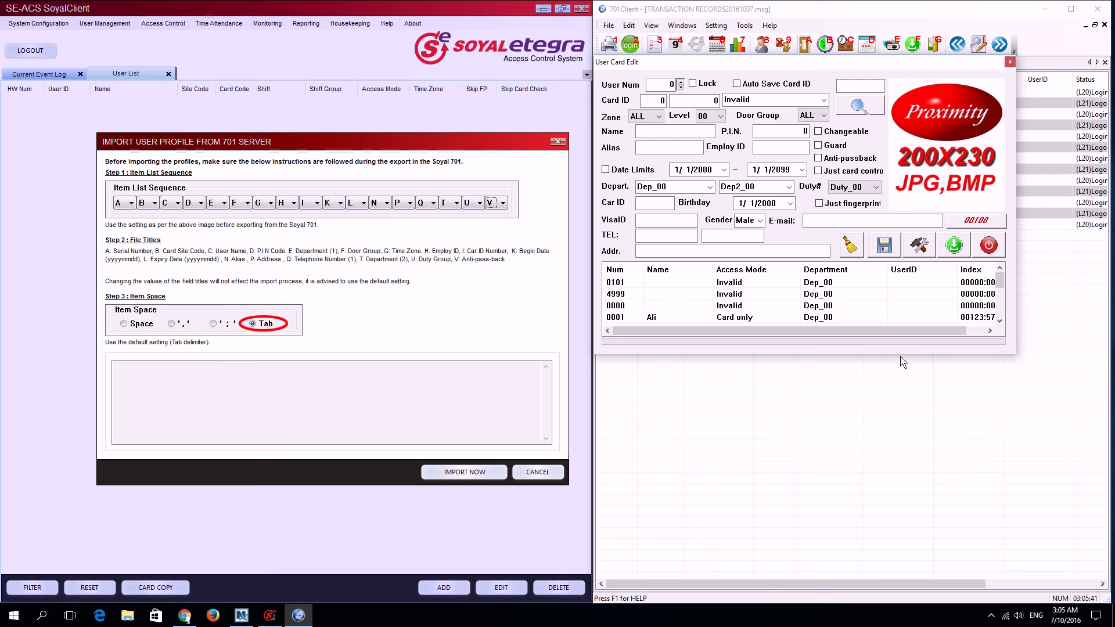
click(511, 350)
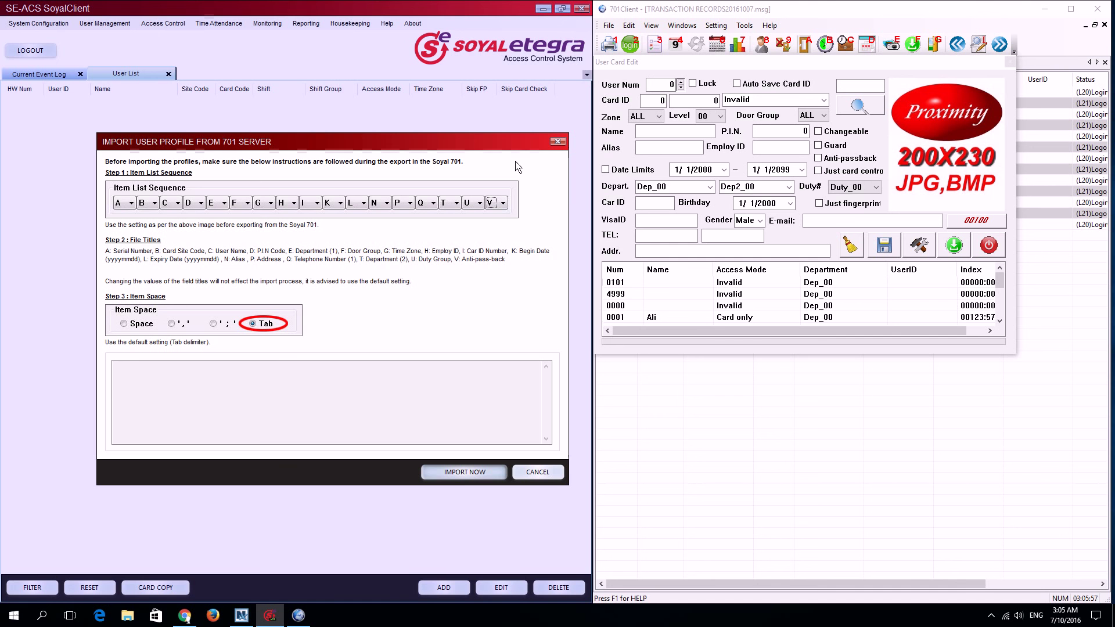
Run IMPORT NOW, confirm the backup prompt, and load 'User For Soyal' from D:\ to import users 00001–00100.
click(463, 474)
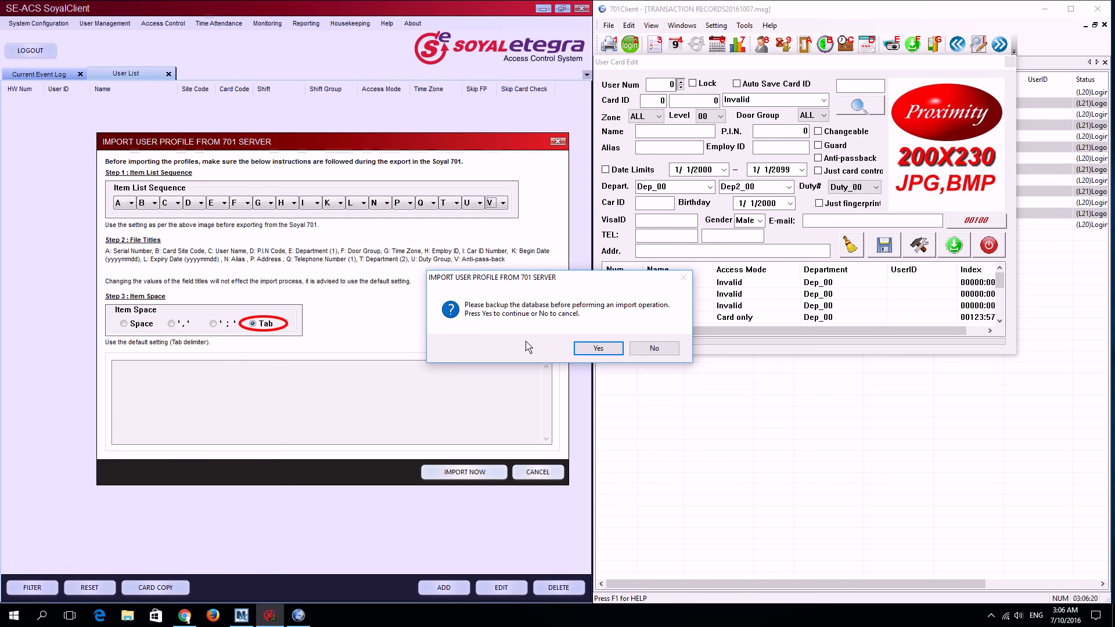
click(598, 348)
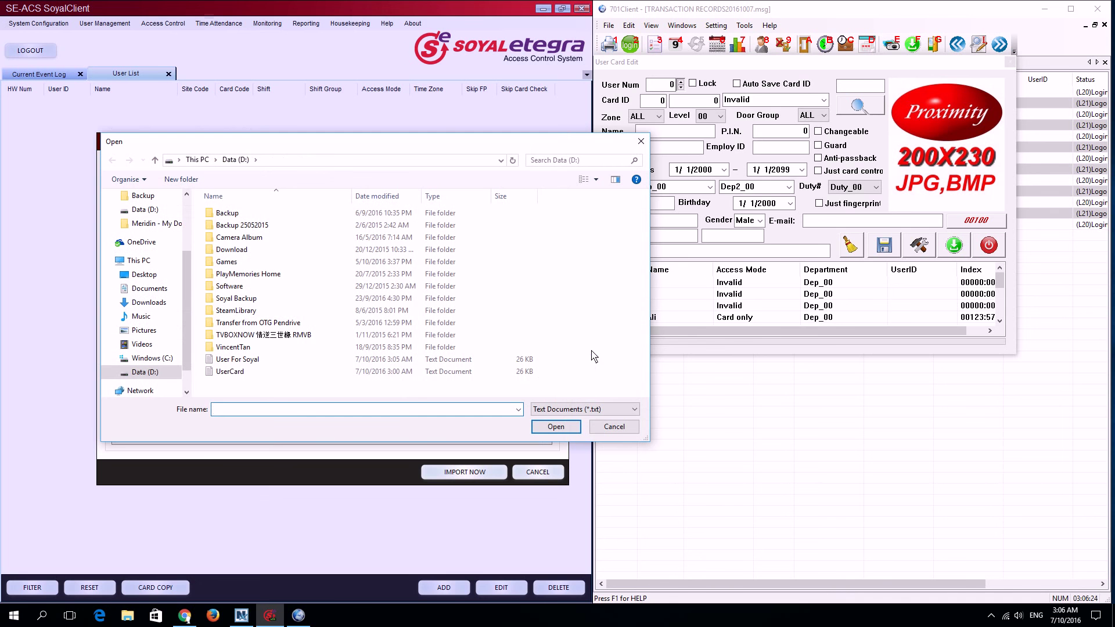
click(277, 362)
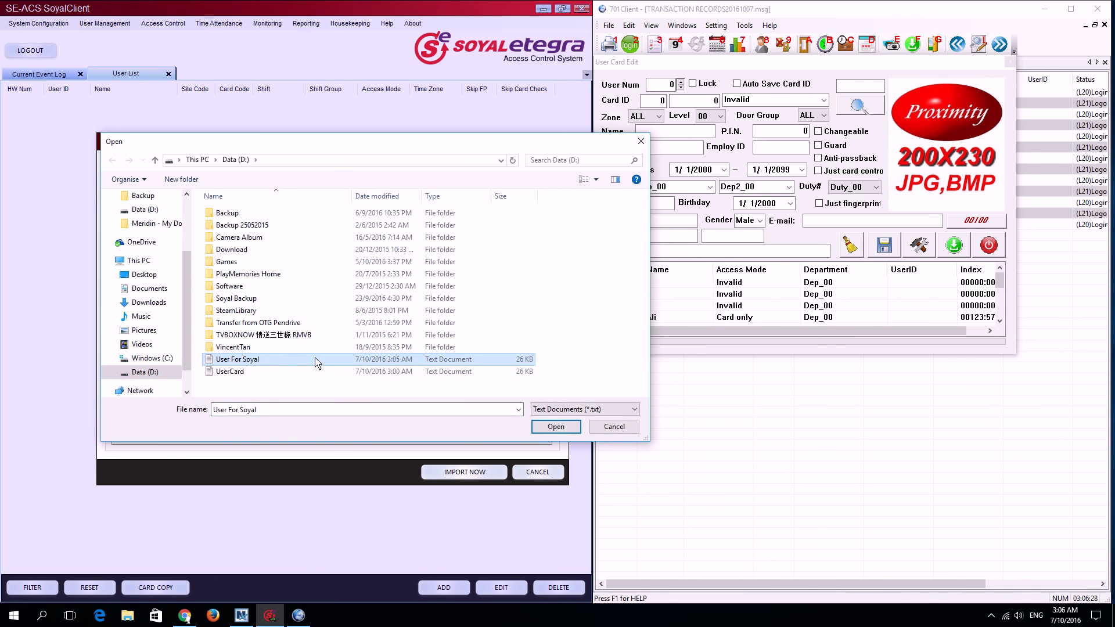
click(556, 427)
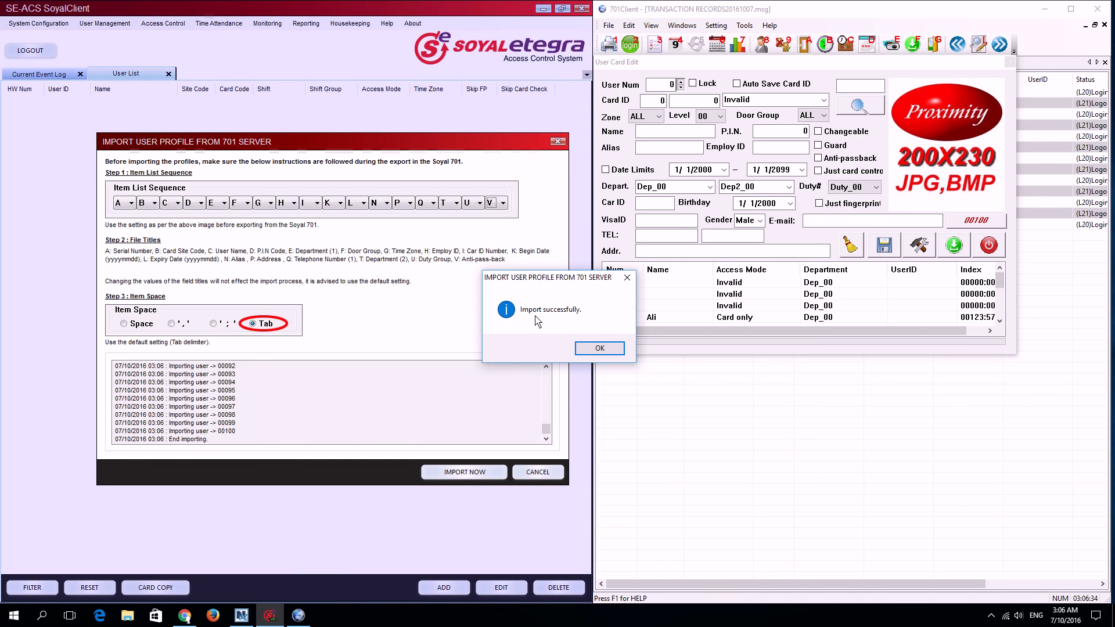
Acknowledge the successful import and close the import dialog.
click(600, 348)
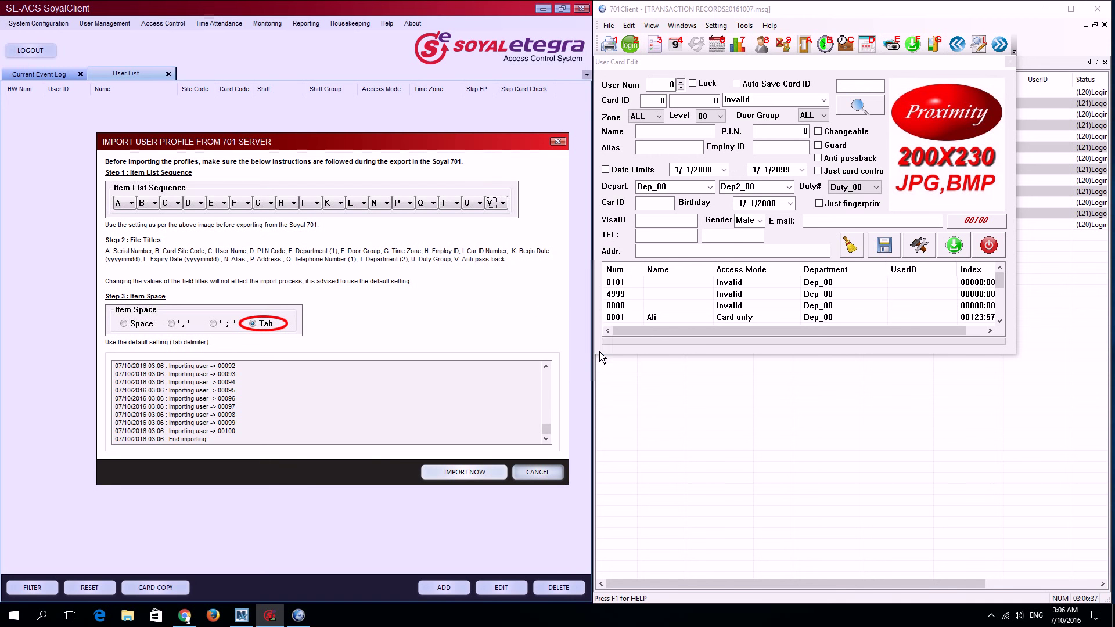
click(557, 142)
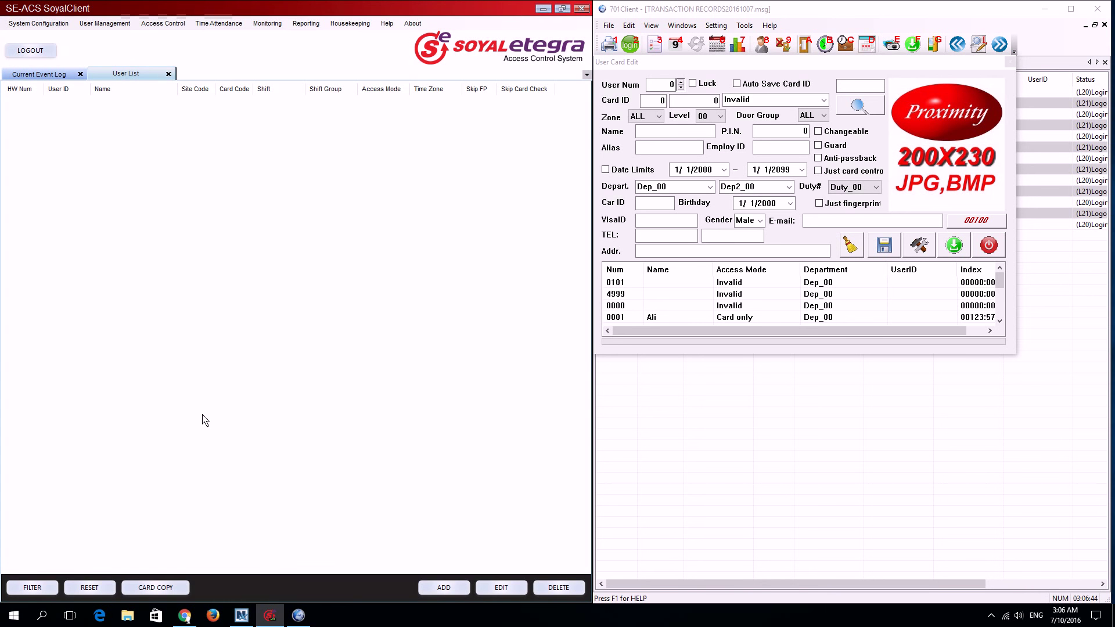
click(131, 74)
Open User Management > User List and reset it to show the imported users from card 57103 onward.
click(105, 24)
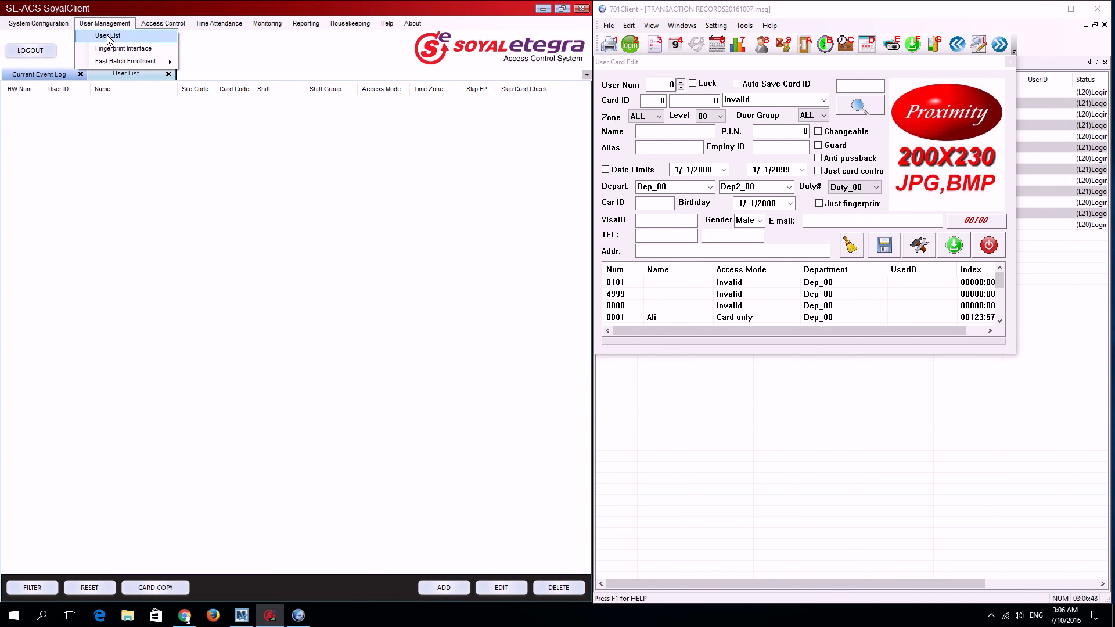
click(107, 36)
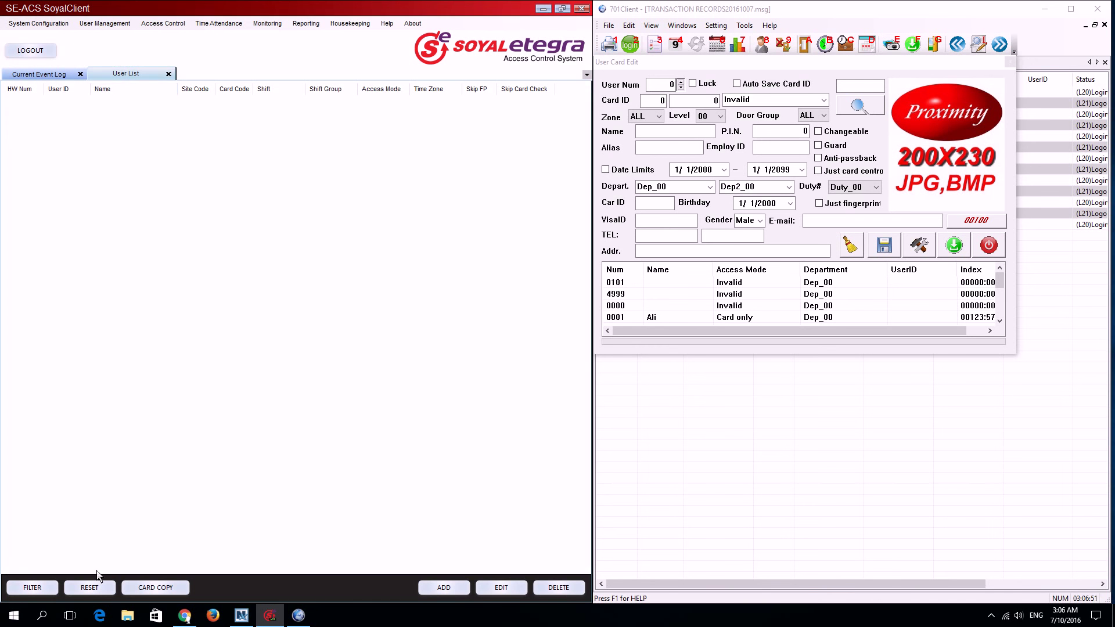
click(93, 587)
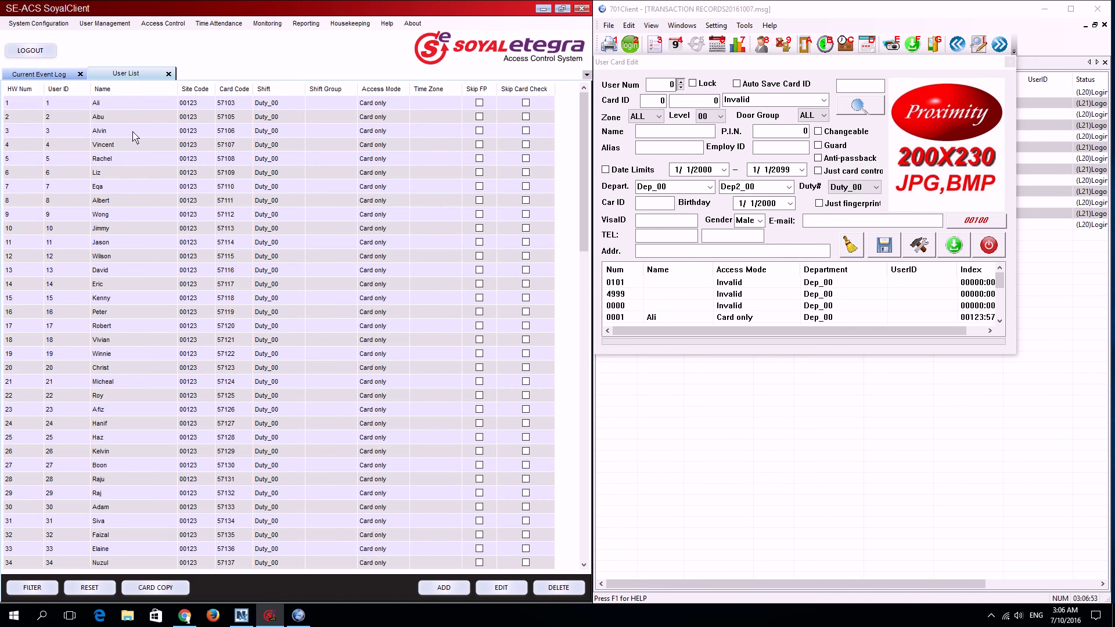
click(137, 106)
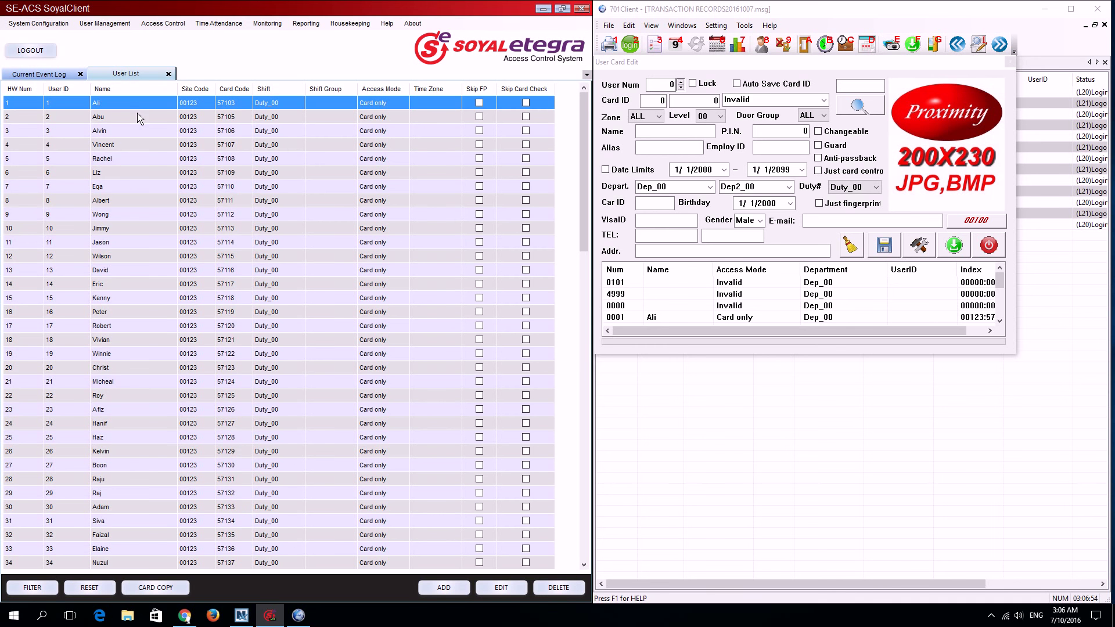
scroll(162, 255, down, 2)
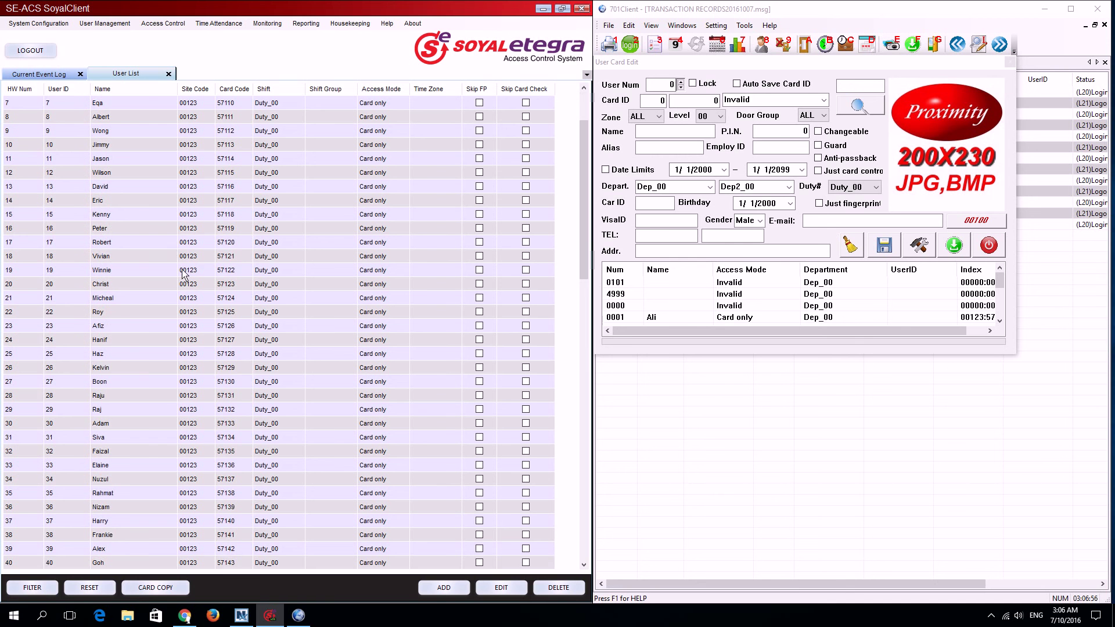